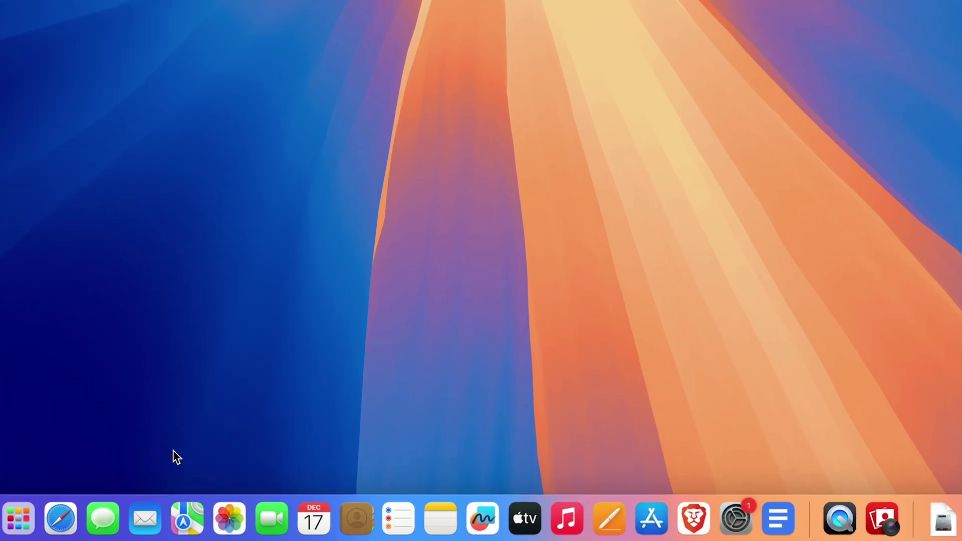
Step: Open the Launchpad app grid and close it again to return to the desktop
click(19, 518)
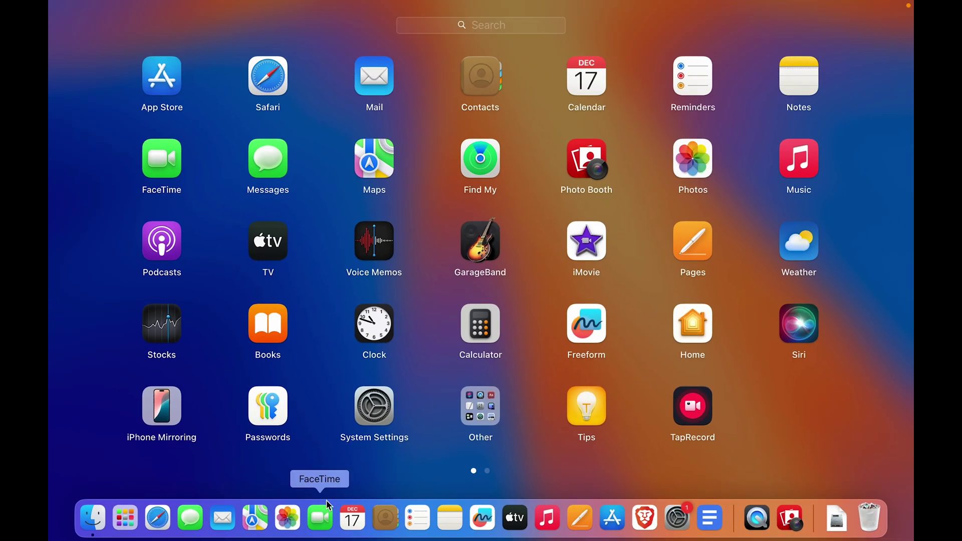
click(124, 516)
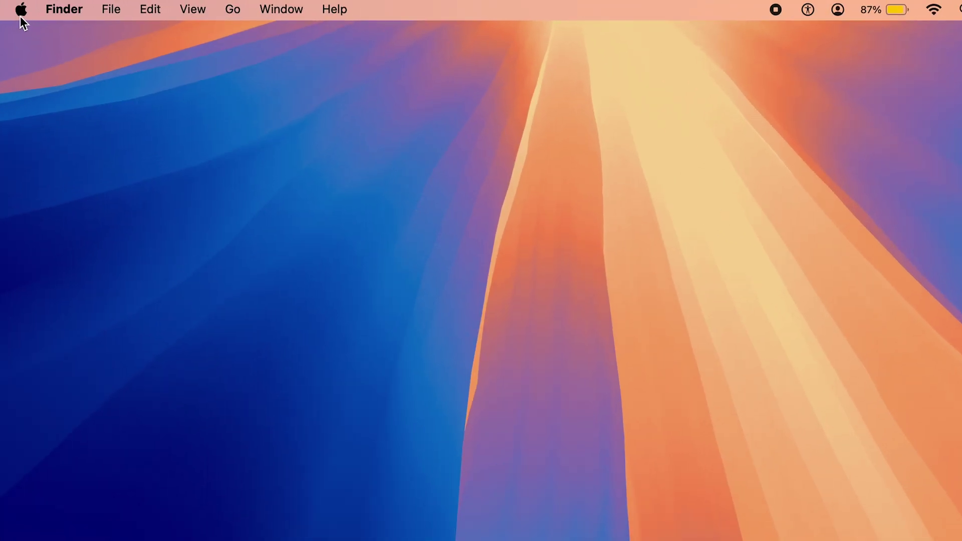
Step: Launch System Settings from the Apple menu and go to Date & Time in General
click(20, 9)
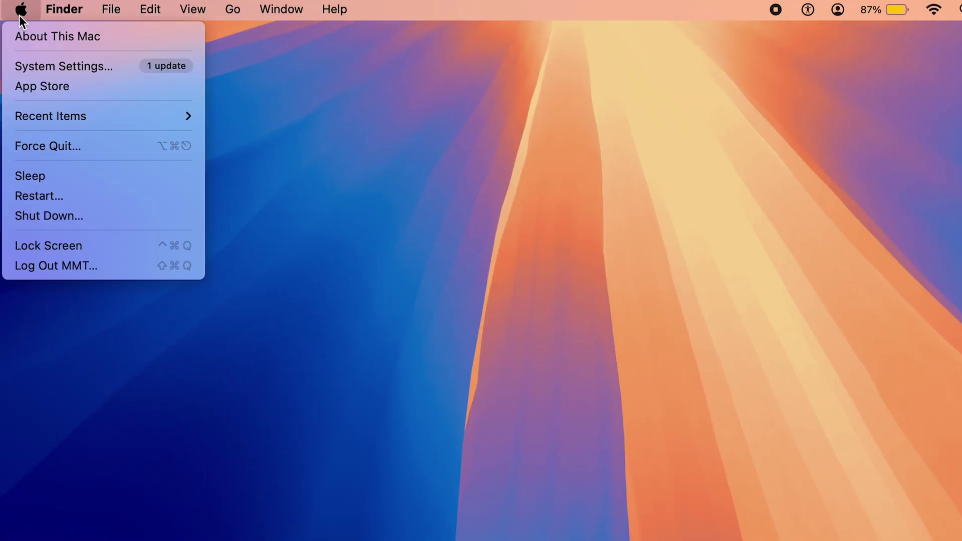
click(55, 67)
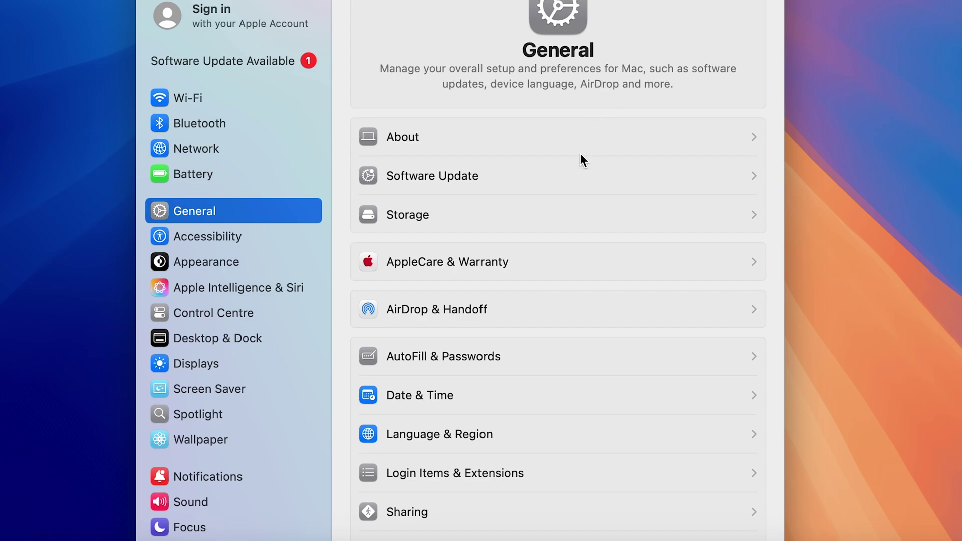
scroll(579, 153, down, 5)
scroll(579, 153, down, 1)
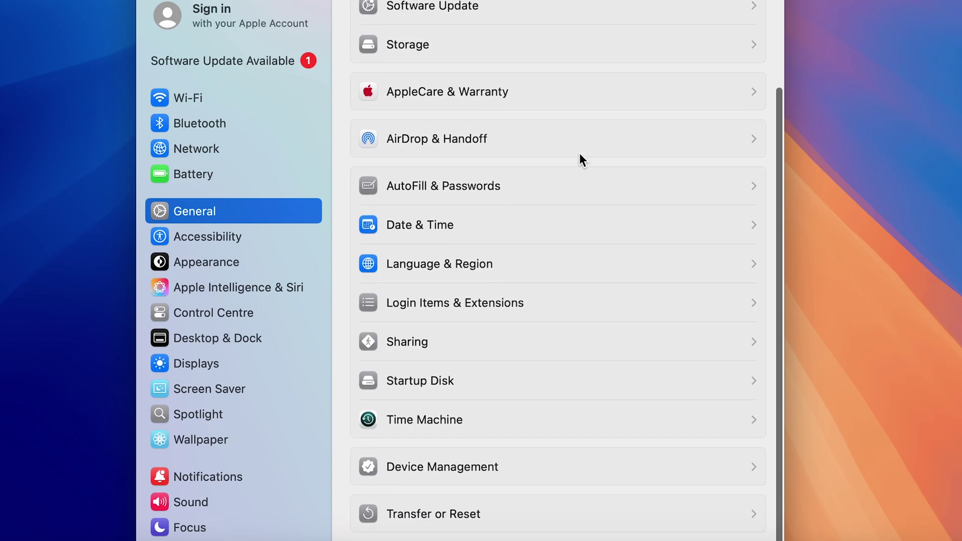
click(444, 242)
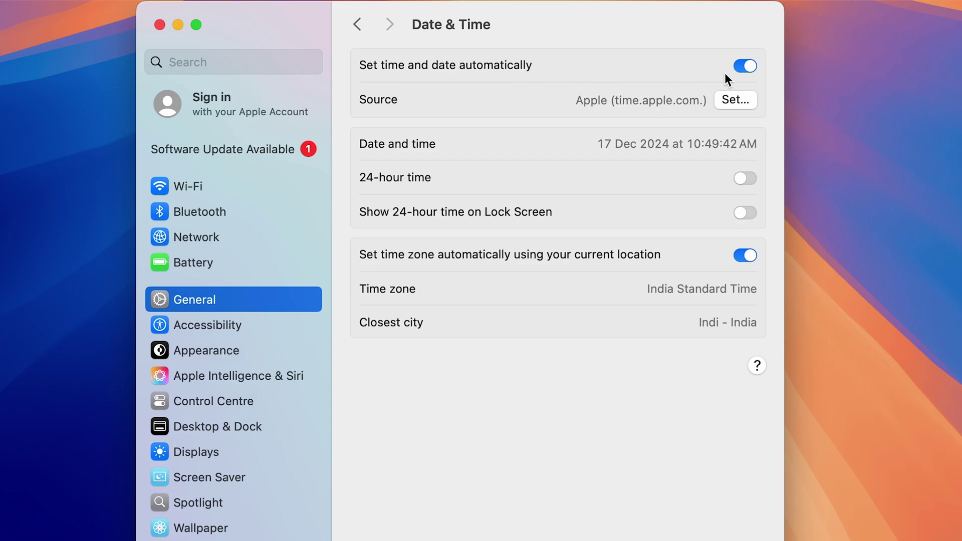
Step: Switch off 'Set time and date automatically' in Date & Time
click(747, 64)
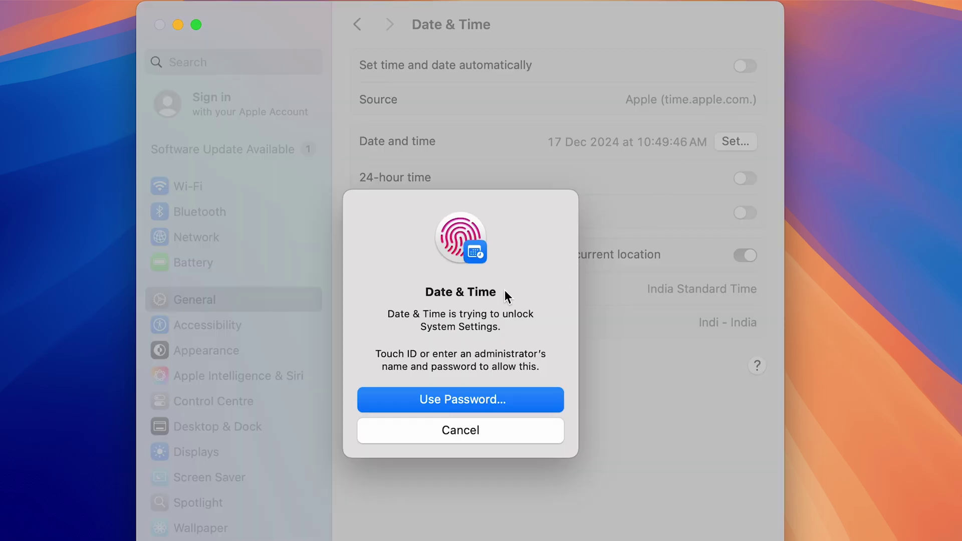
Step: Authenticate with the administrator username and password and unlock the settings
click(440, 399)
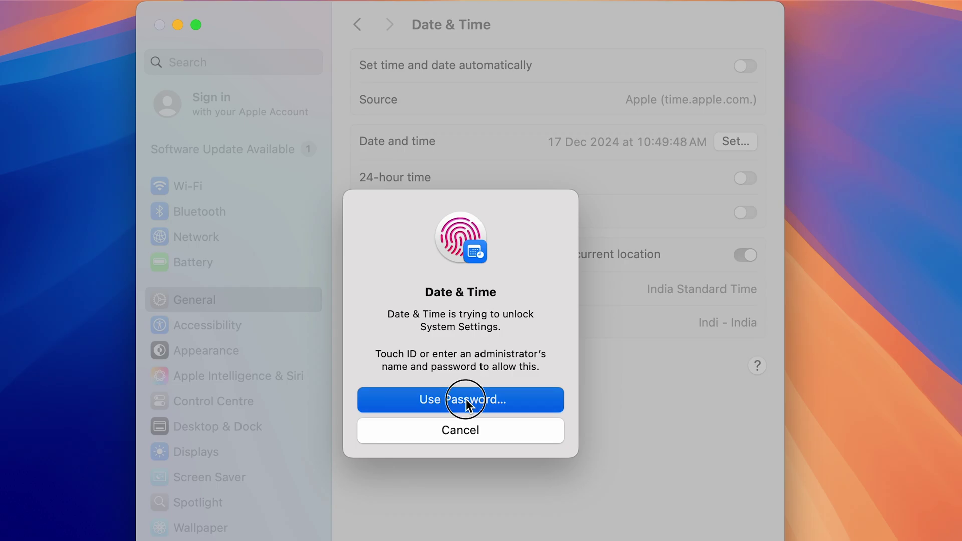
text(ps)
key(Tab)
text(••••)
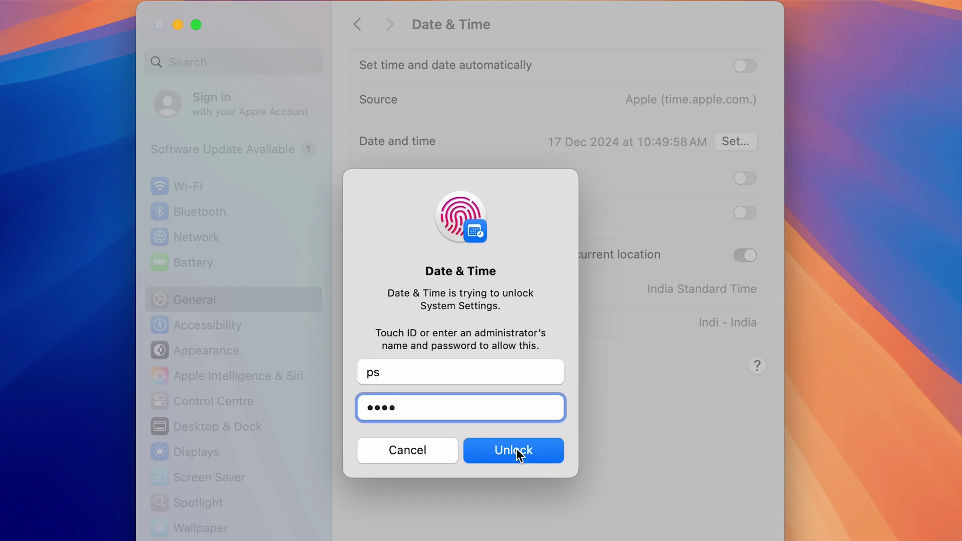
click(515, 448)
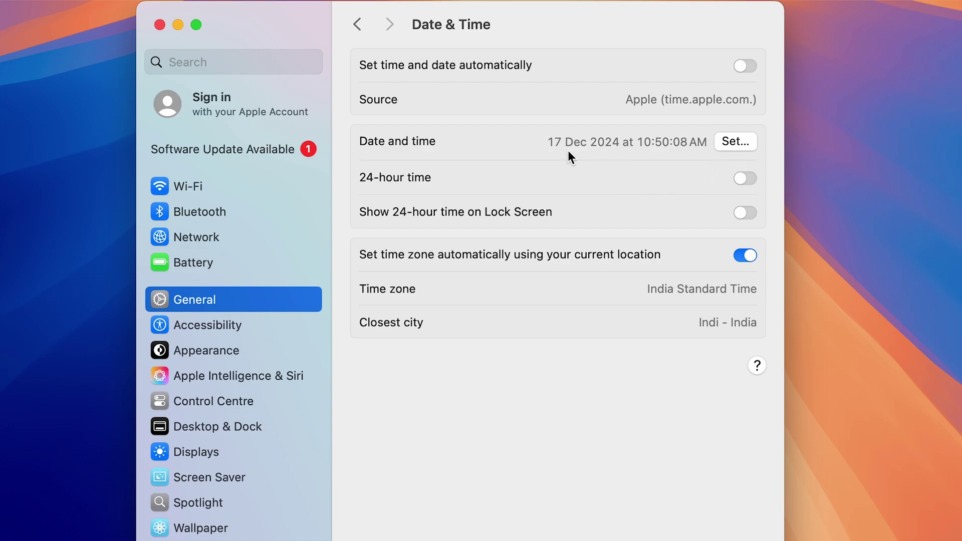
Step: Manually set the date to 13 Dec 2024 and the time to 10:12 AM
click(732, 143)
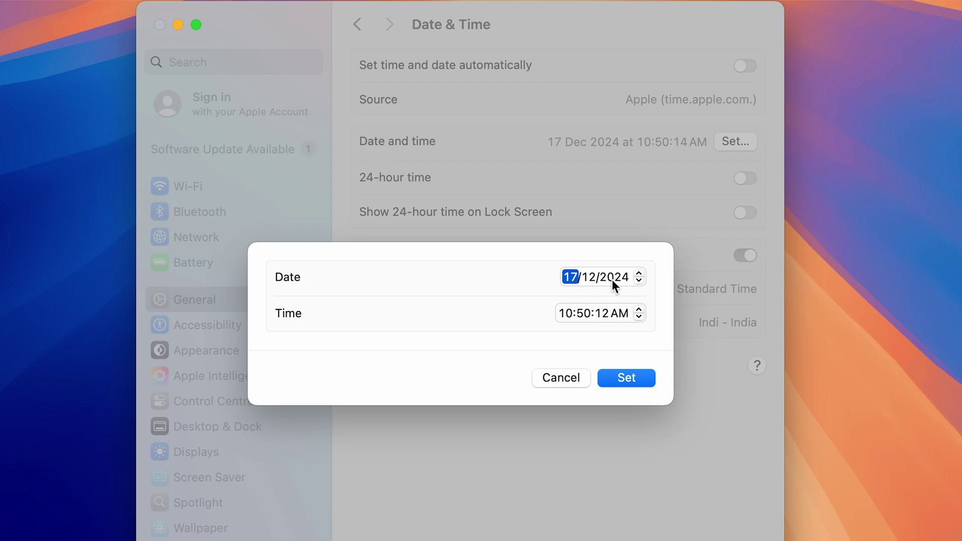
text(1)
click(588, 312)
click(624, 379)
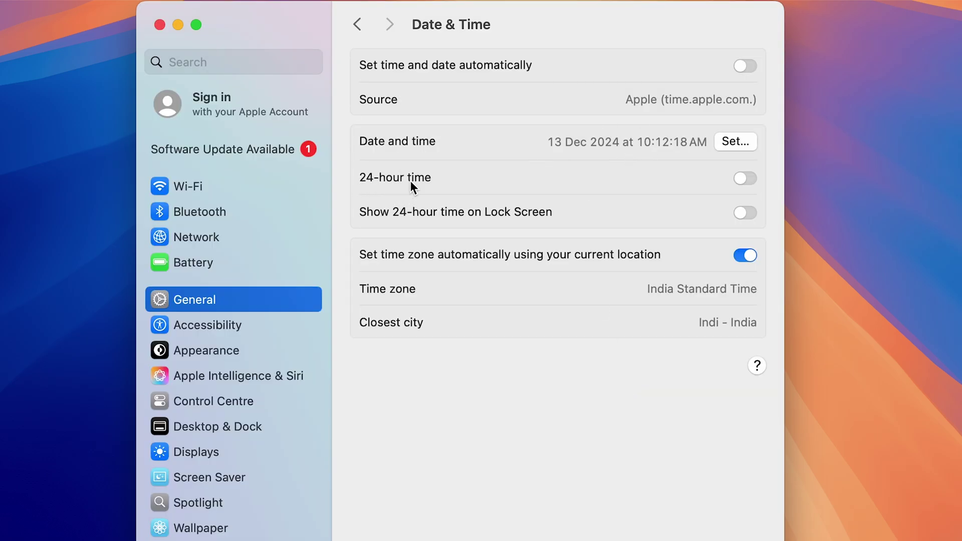
Step: Toggle 24-hour time on and back off, then disable automatic time zone by location
click(746, 178)
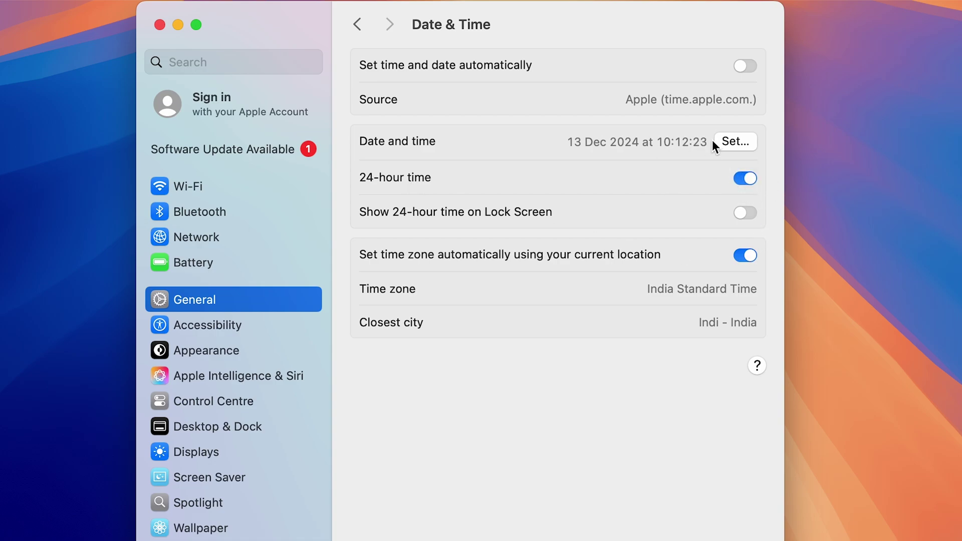
click(744, 179)
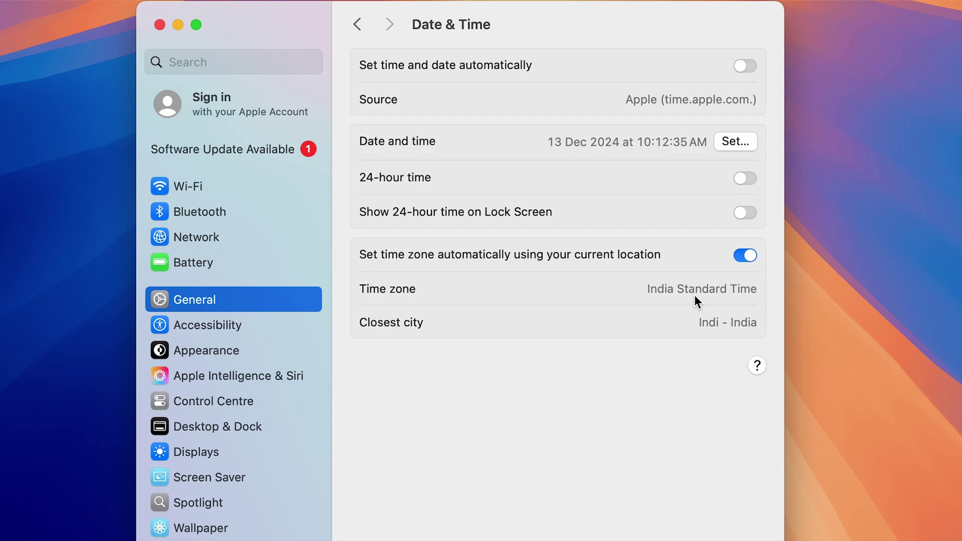
click(746, 254)
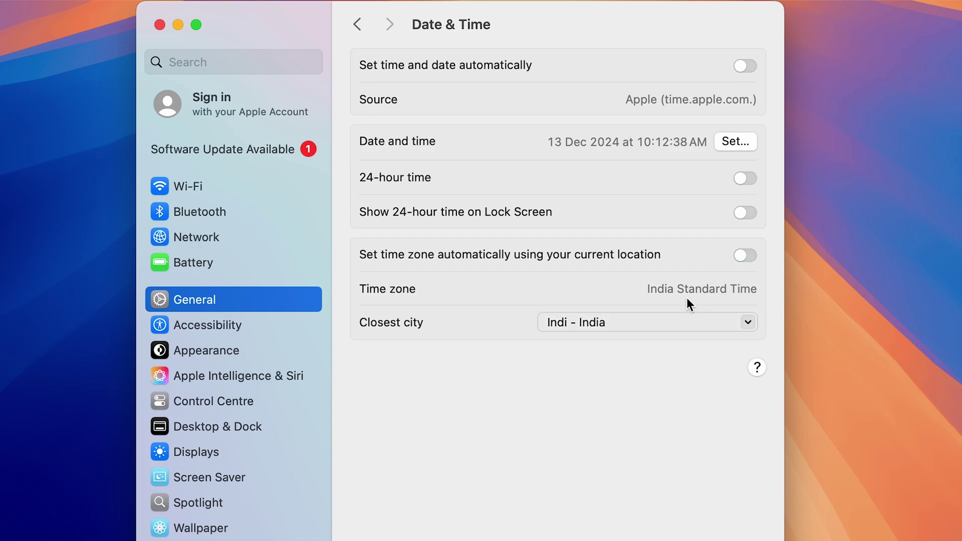
Step: Set the closest city to Washington, DC - United States for Eastern Standard Time
click(655, 320)
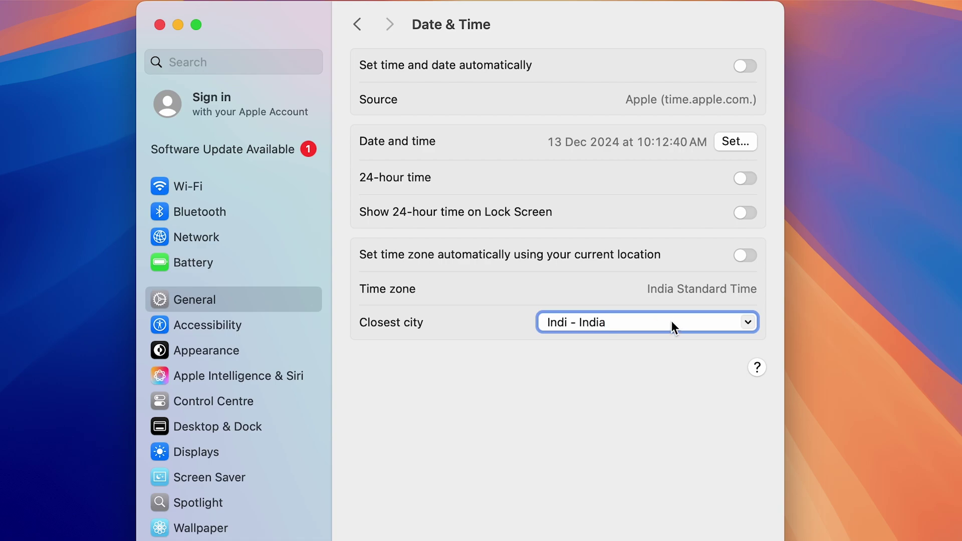
text(United States (Washington)
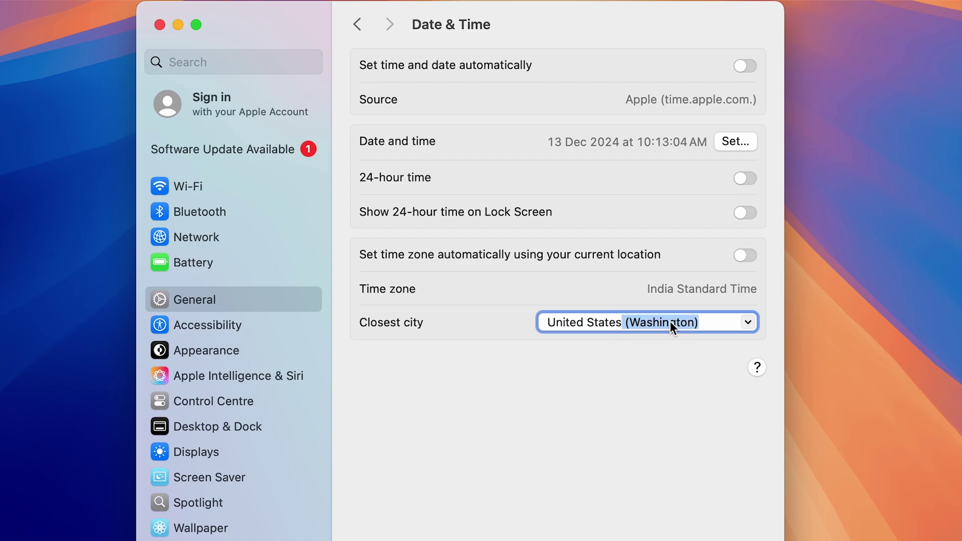
key(Return)
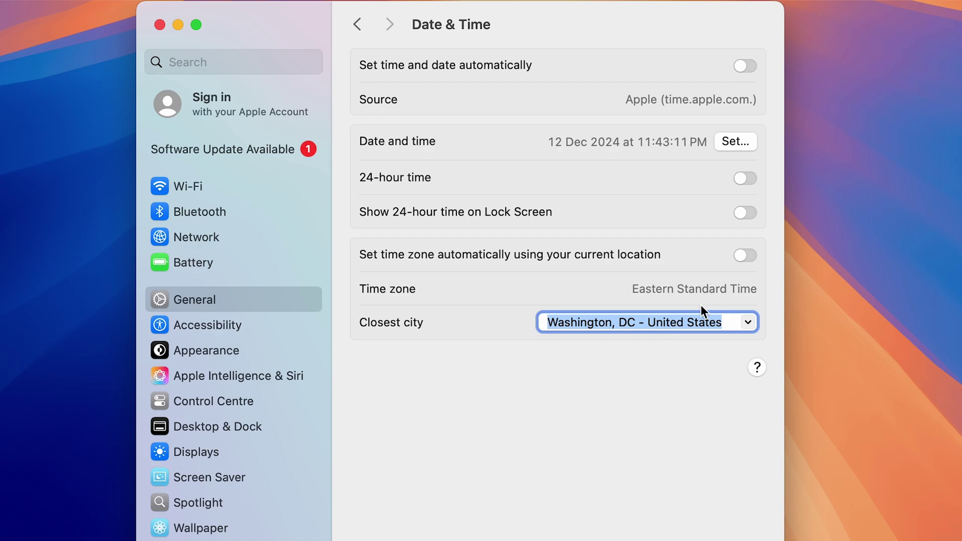